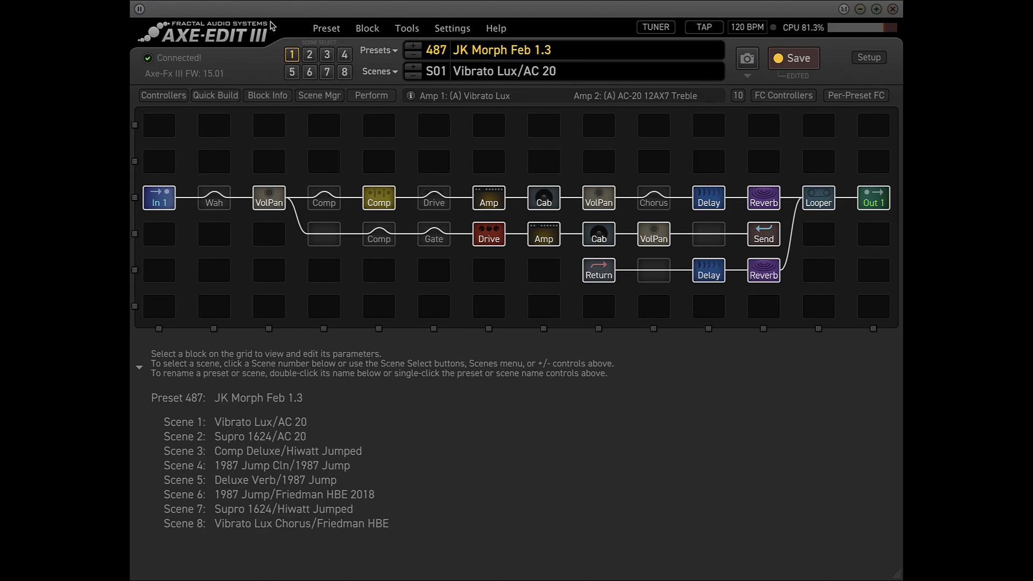
# Inspect the modifier assigned to the Balance of the Volume/Pan 1 block after the Wah.
pyautogui.click(267, 202)
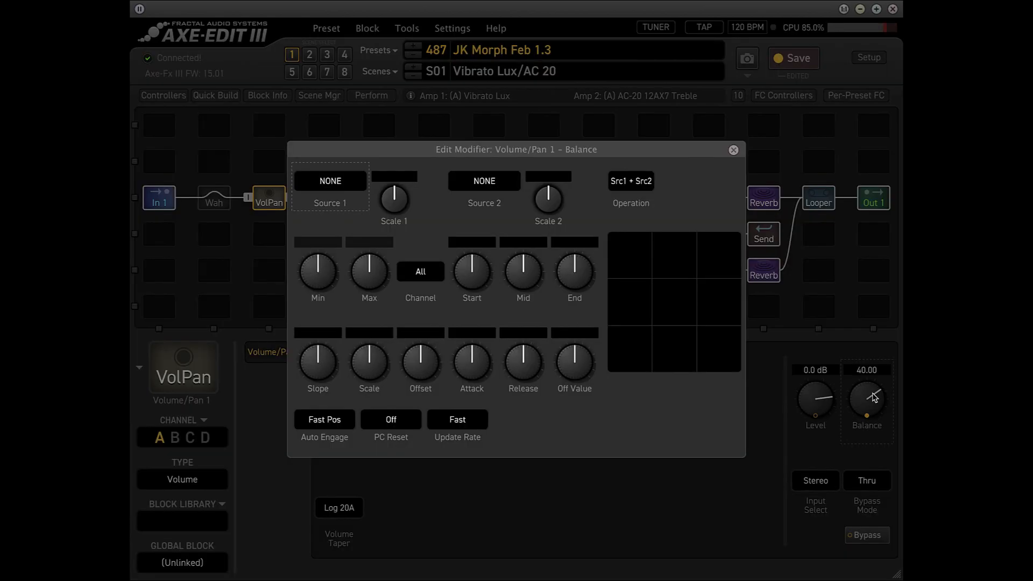
pyautogui.rightClick(874, 397)
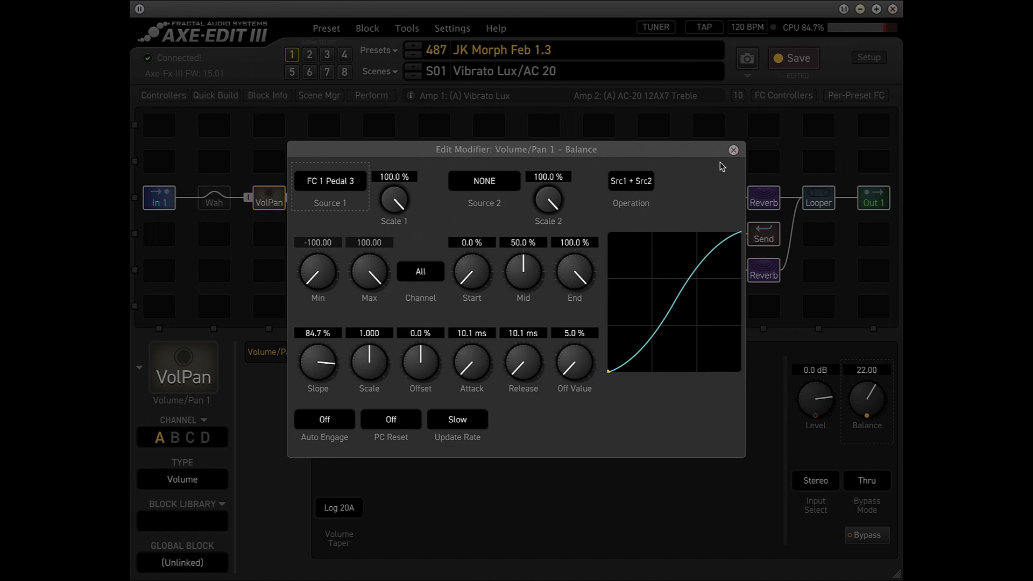
pyautogui.click(734, 152)
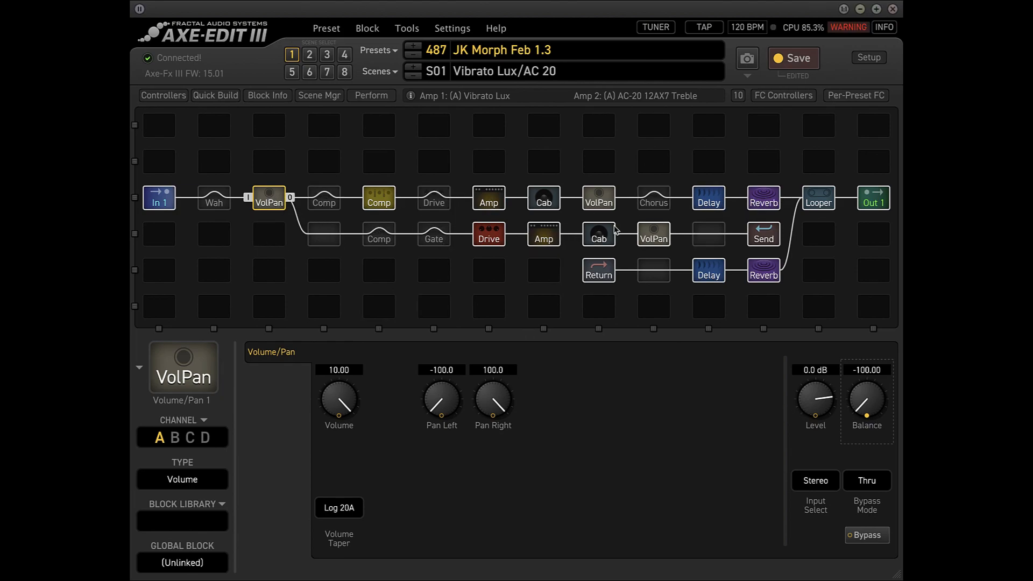
# Review the settings of the upper path's amp, cab, delay and reverb, plus the lower path's drive and amp.
pyautogui.click(486, 203)
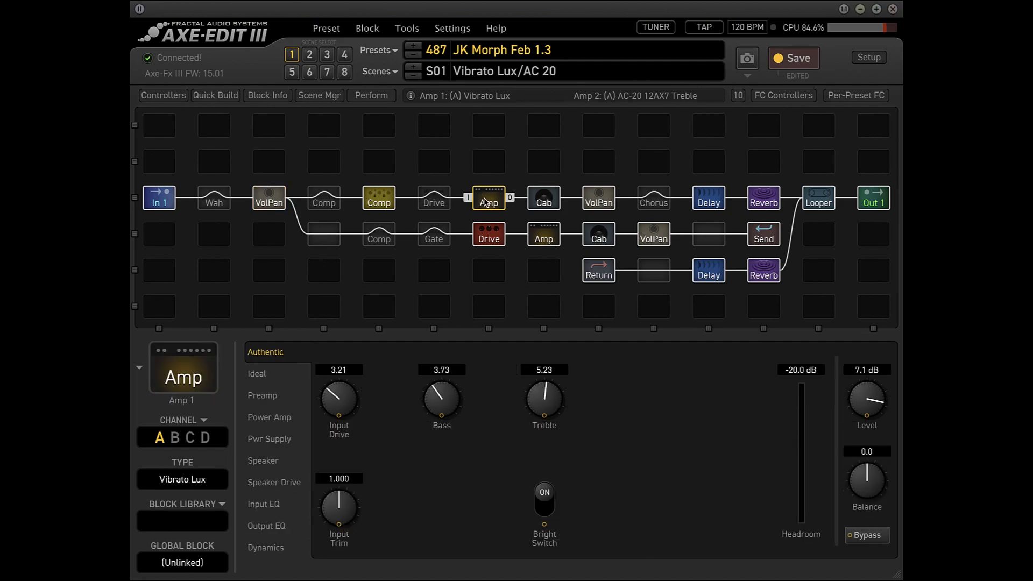
pyautogui.click(258, 375)
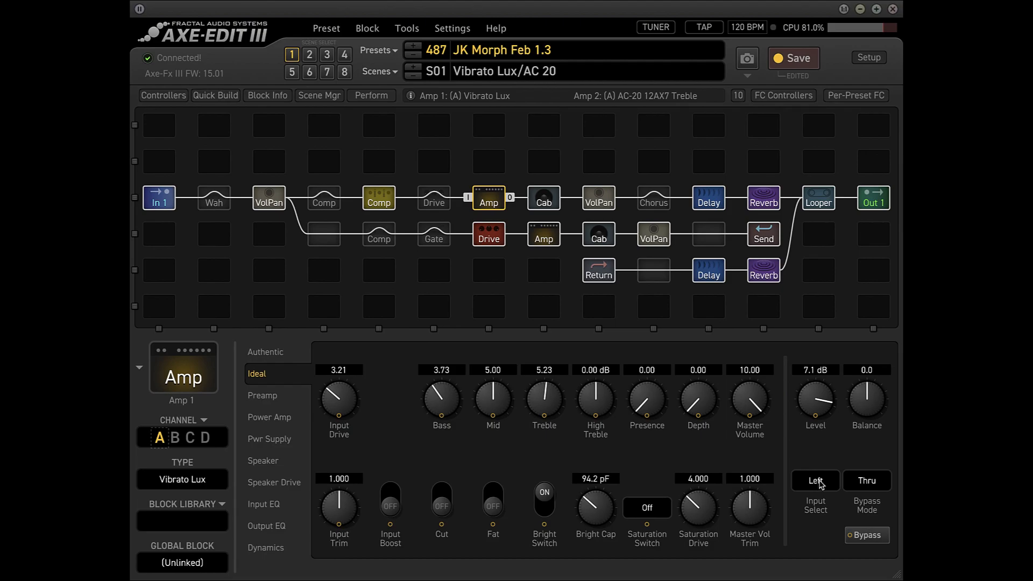
pyautogui.click(546, 201)
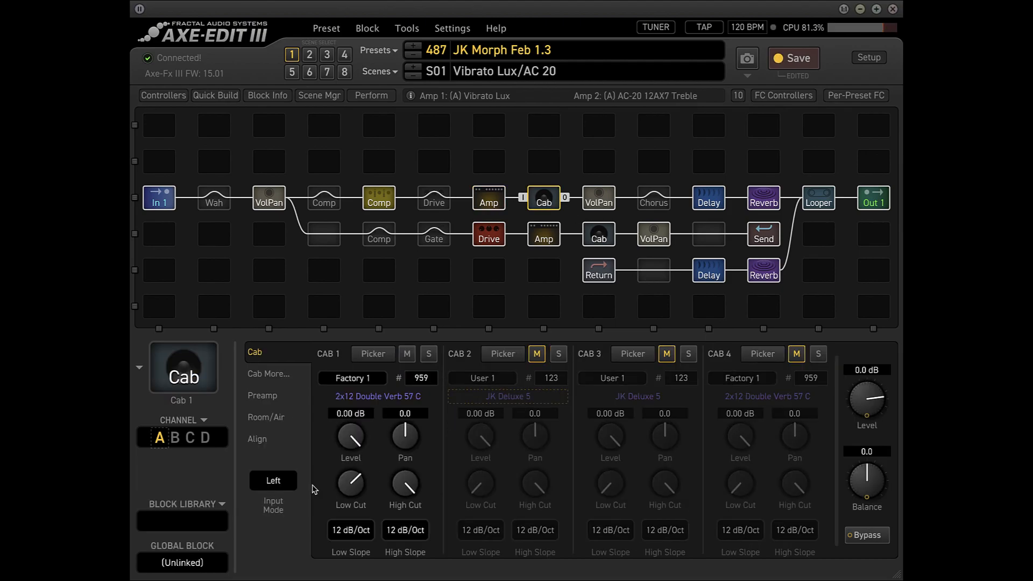
pyautogui.click(710, 200)
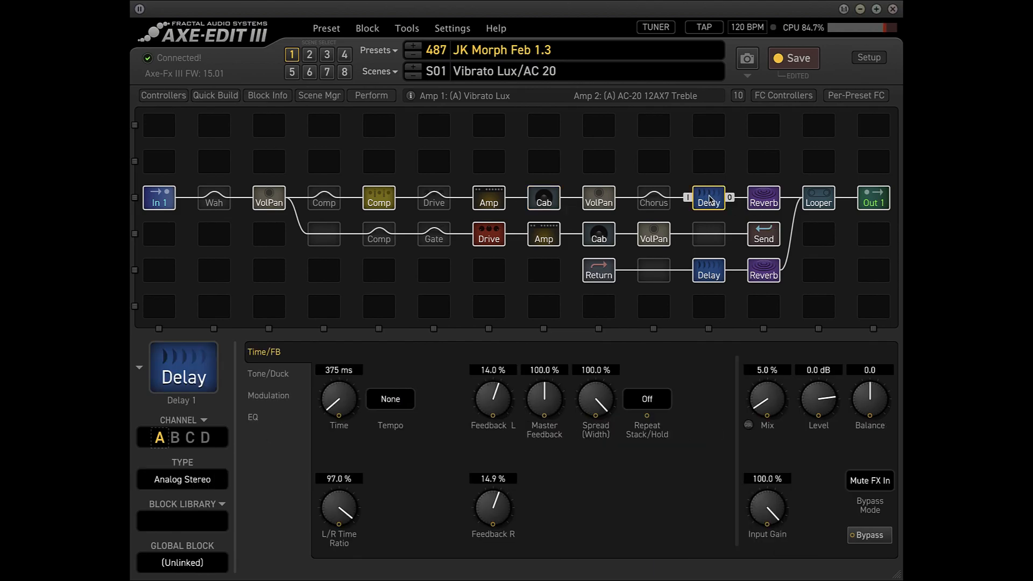
pyautogui.click(766, 202)
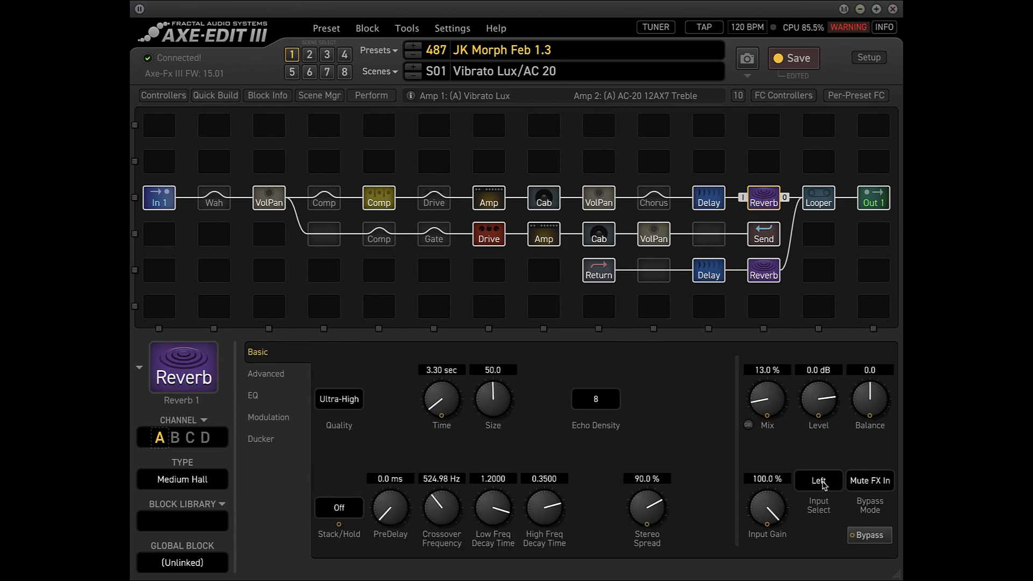
pyautogui.click(489, 235)
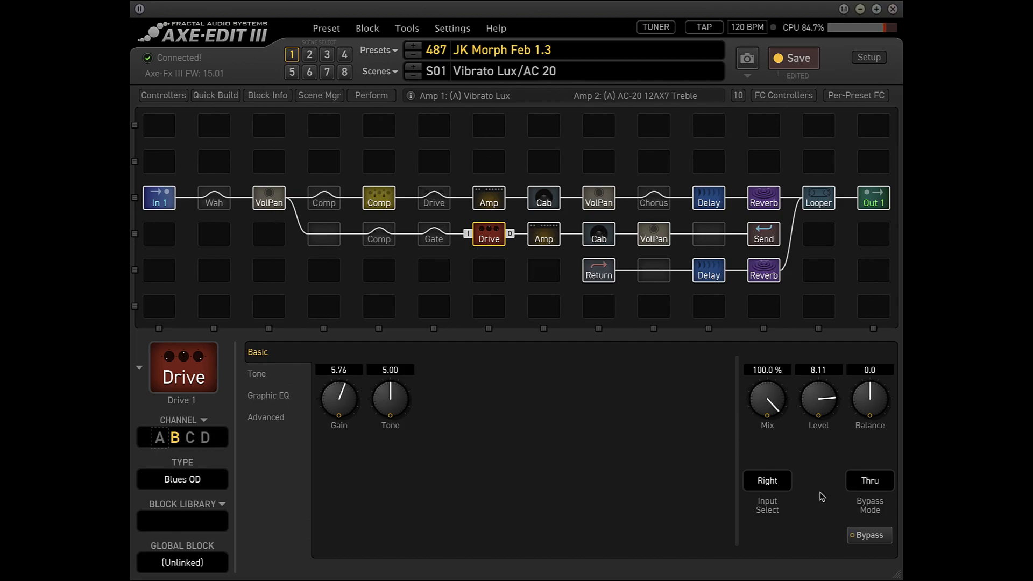
pyautogui.press('Right')
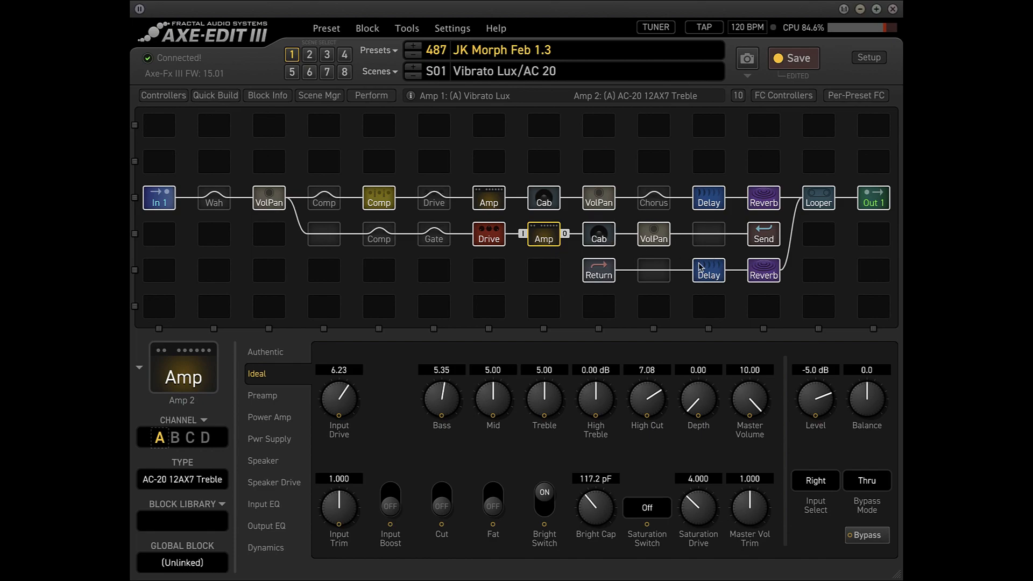
# Review the Volume/Pan 1 block, and inspect the modifier assigned to Volume/Pan 2's Volume.
pyautogui.click(269, 201)
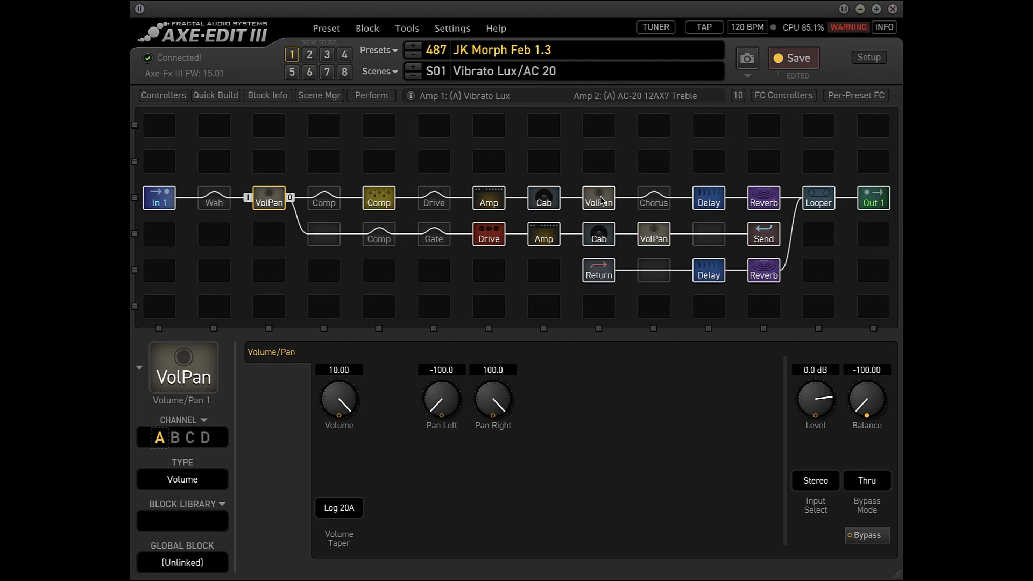
pyautogui.click(601, 200)
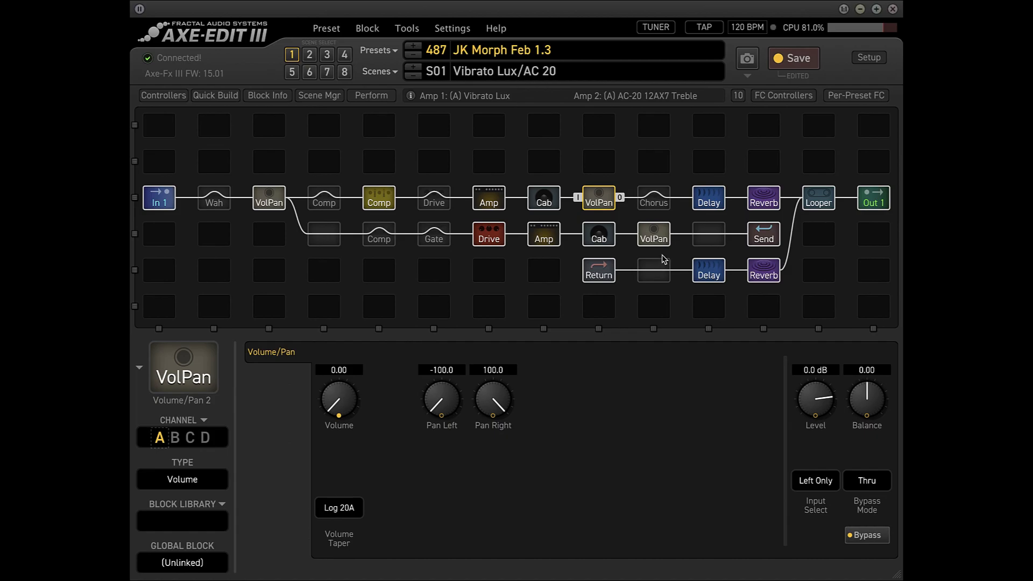
pyautogui.rightClick(340, 396)
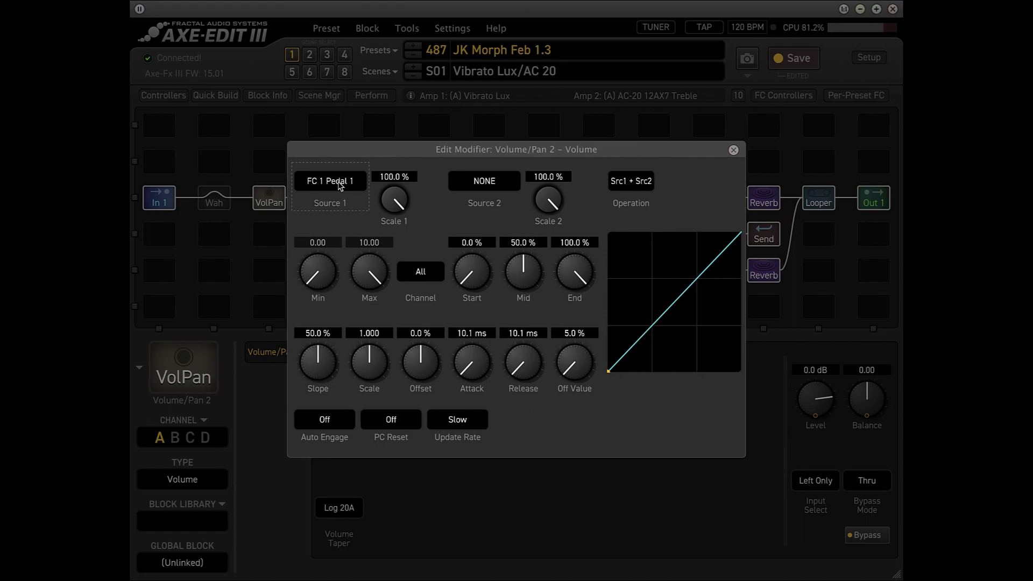
pyautogui.click(733, 150)
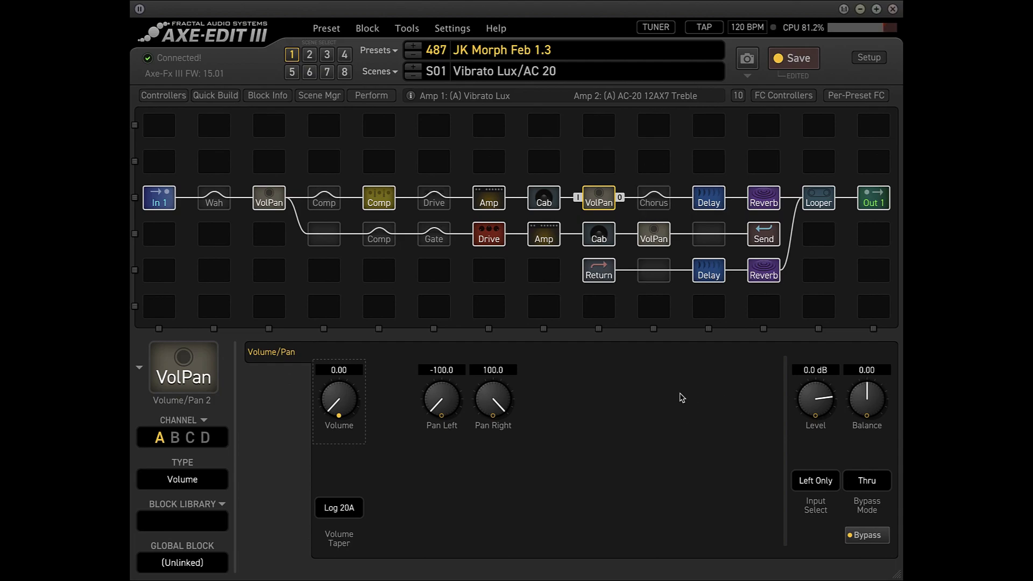
# Compare the Bypass modifiers of the Wah and Volume/Pan 2 blocks.
pyautogui.click(217, 204)
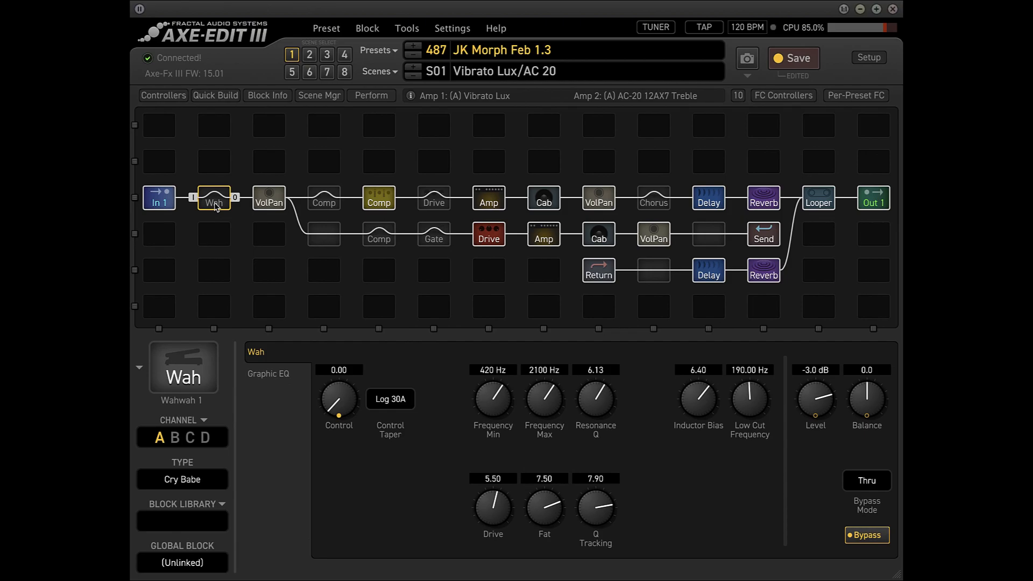
pyautogui.rightClick(868, 536)
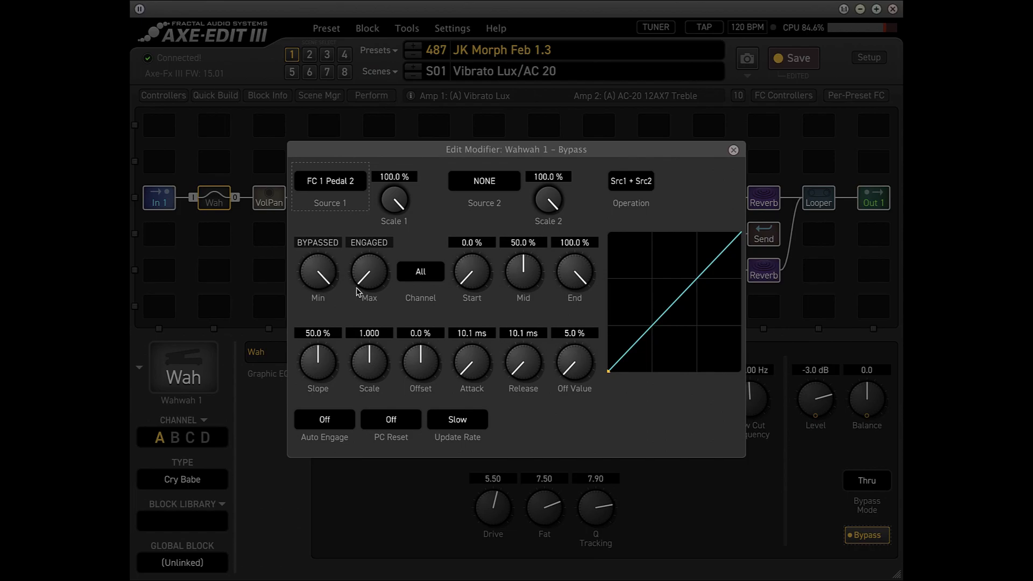
pyautogui.click(733, 151)
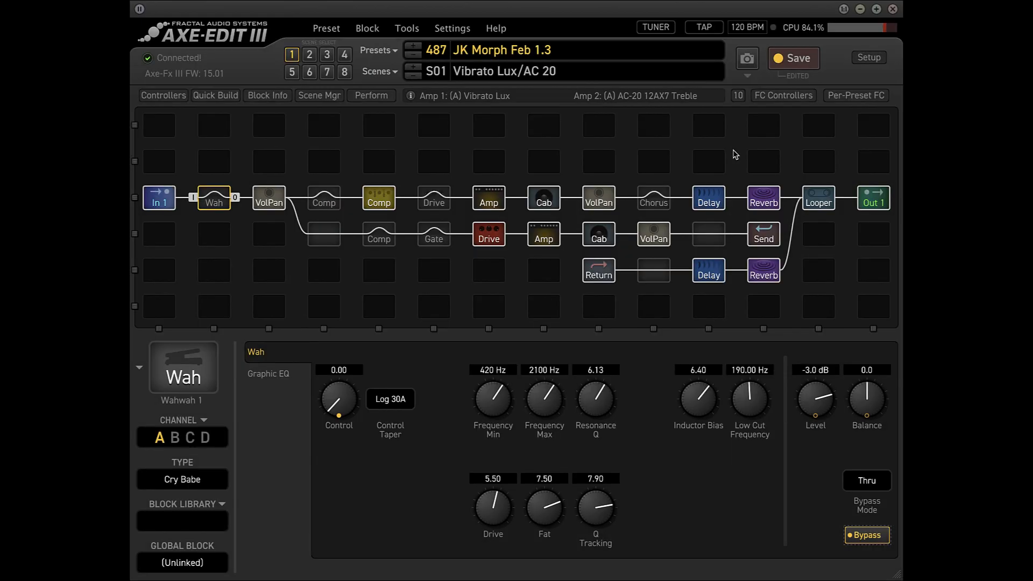
pyautogui.click(599, 200)
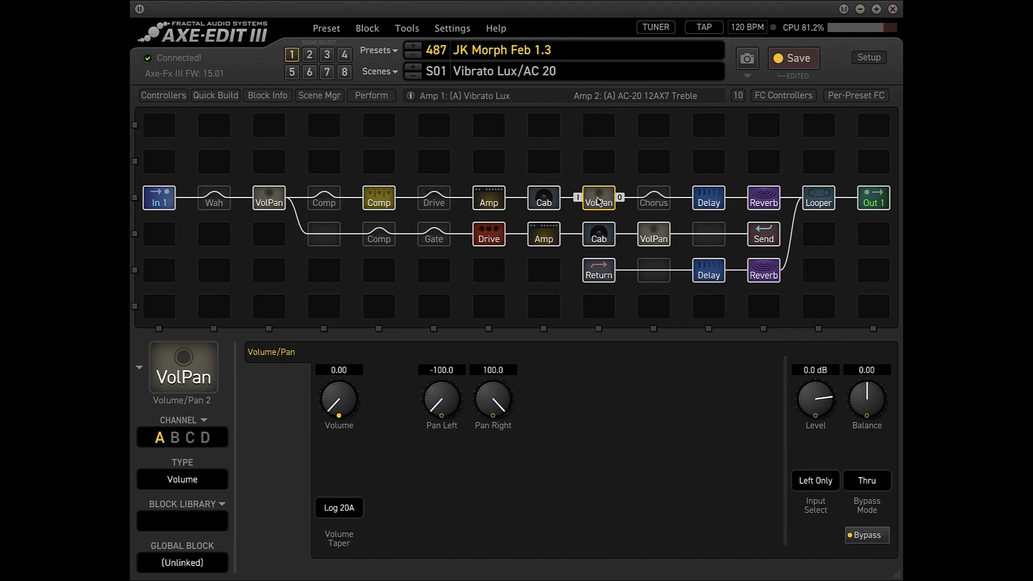
pyautogui.rightClick(878, 535)
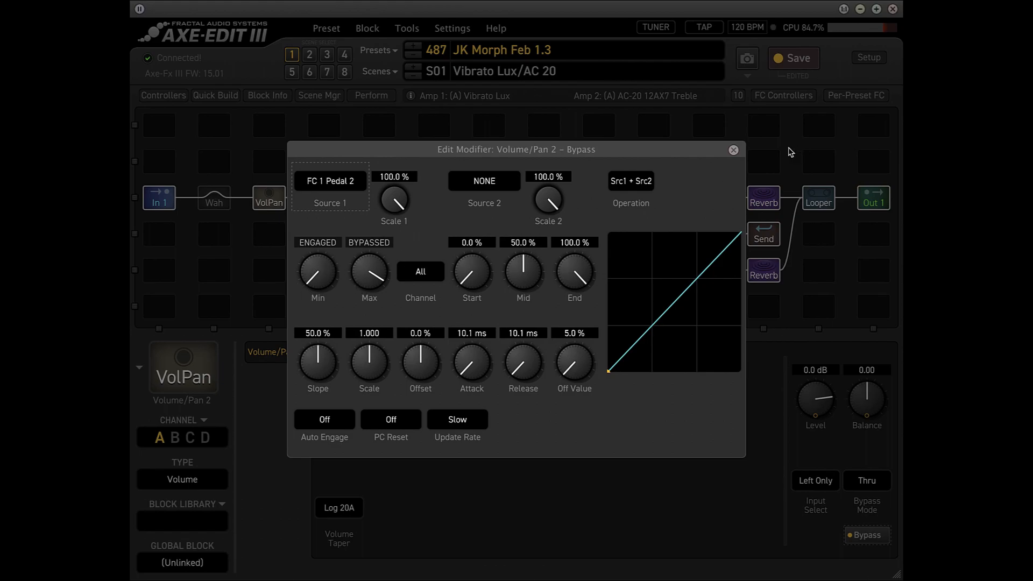
pyautogui.click(734, 150)
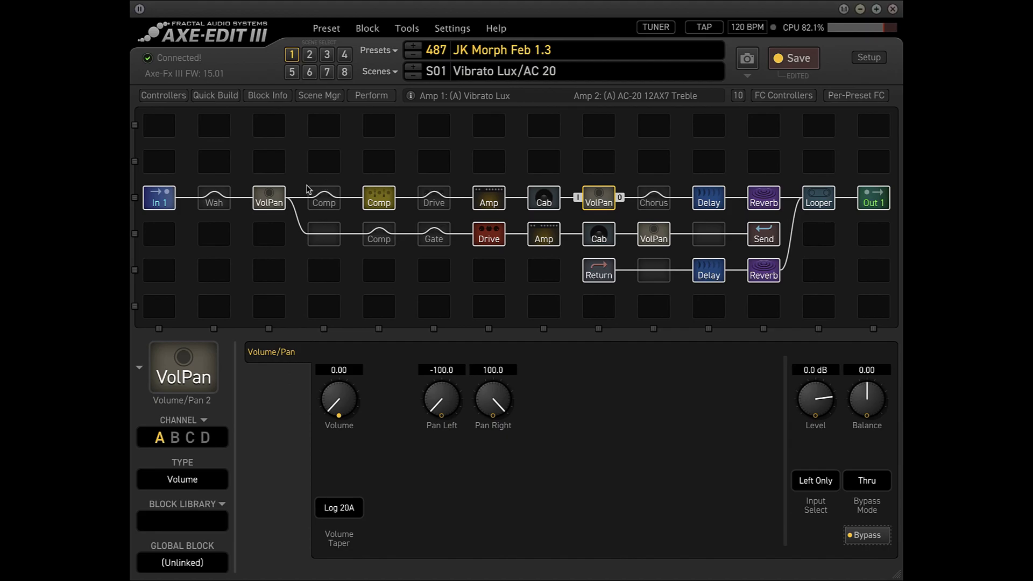
# Recheck the modifier that controls the Wah block's Bypass.
pyautogui.click(214, 203)
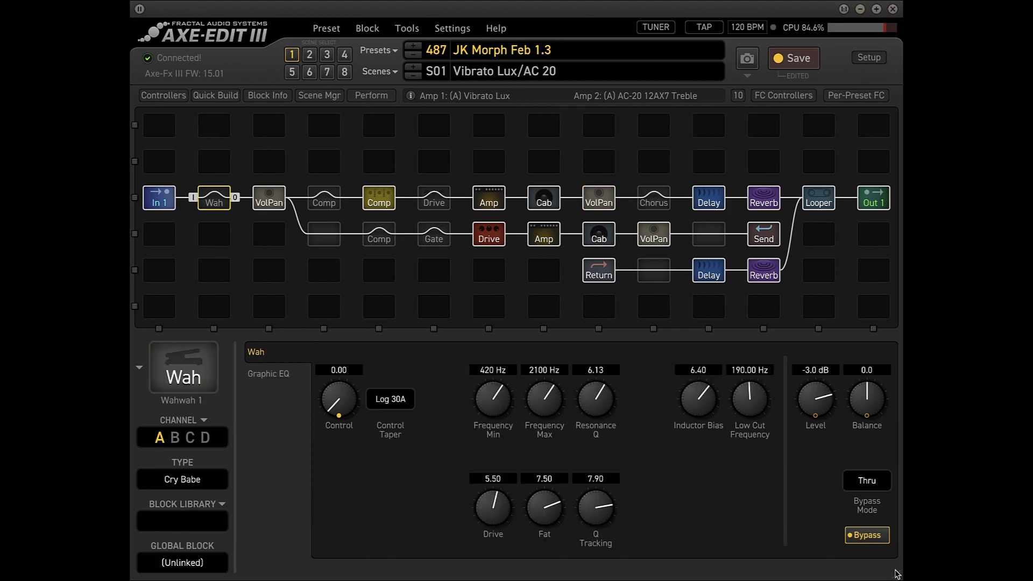
pyautogui.rightClick(873, 537)
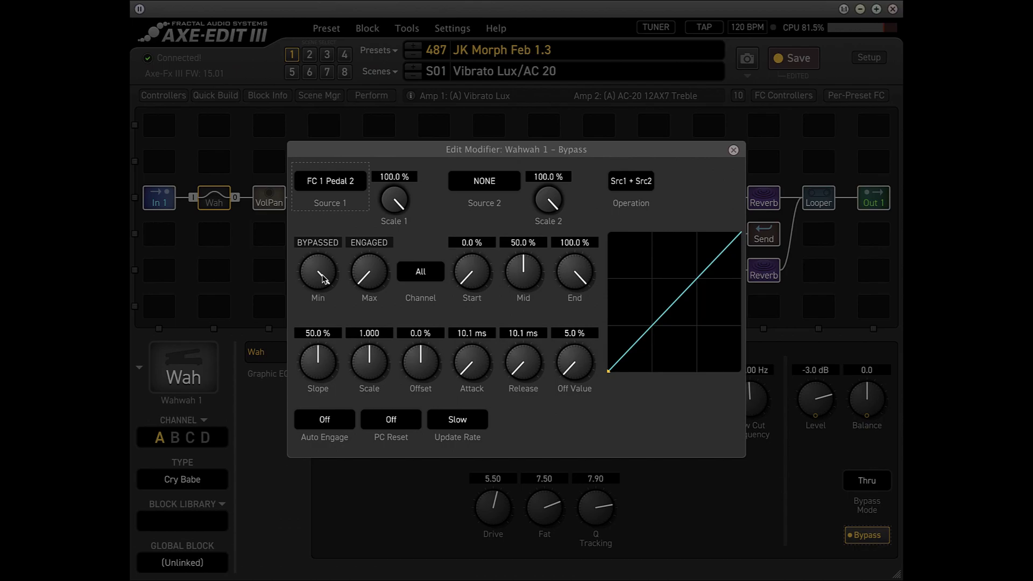
pyautogui.click(734, 151)
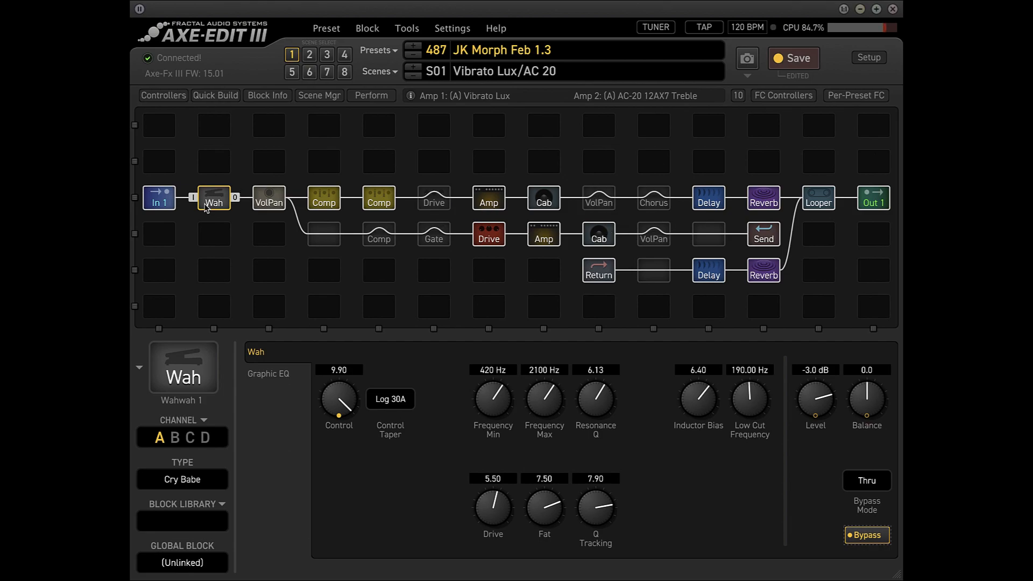
# View the Volume/Pan 2 block again, and inspect the modifier assigned to the Wah's Control parameter.
pyautogui.click(605, 203)
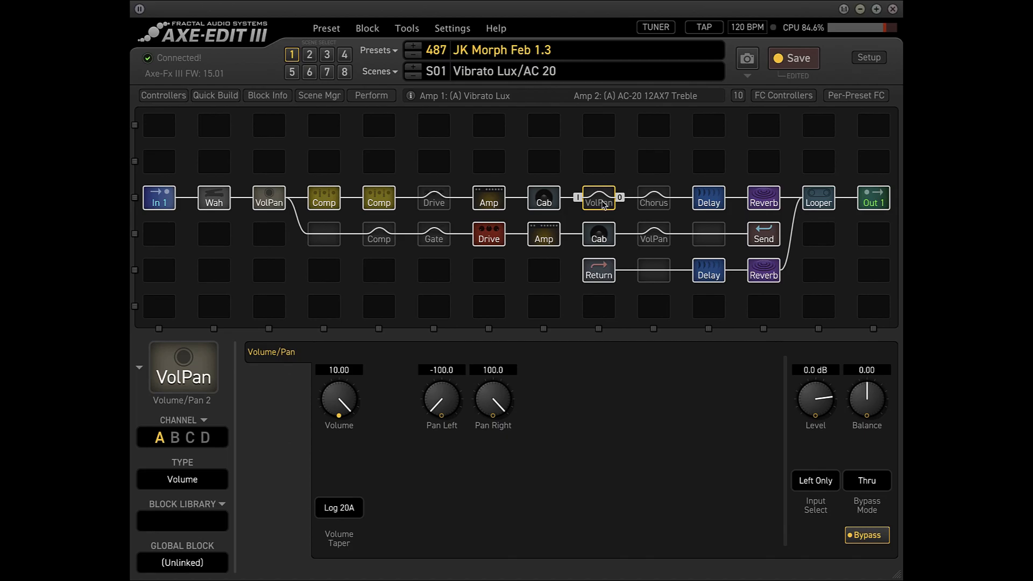
pyautogui.click(215, 203)
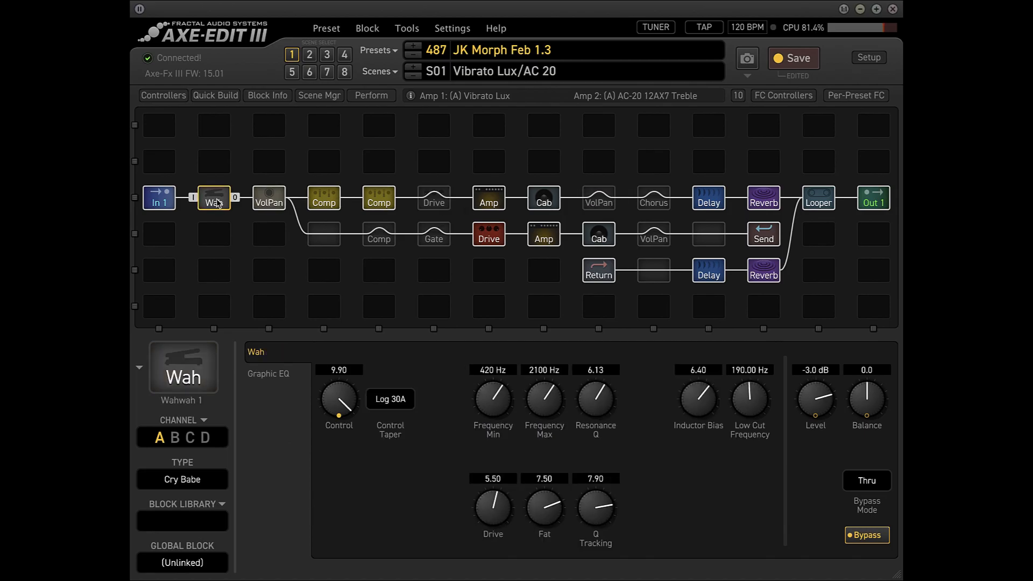
pyautogui.doubleClick(347, 403)
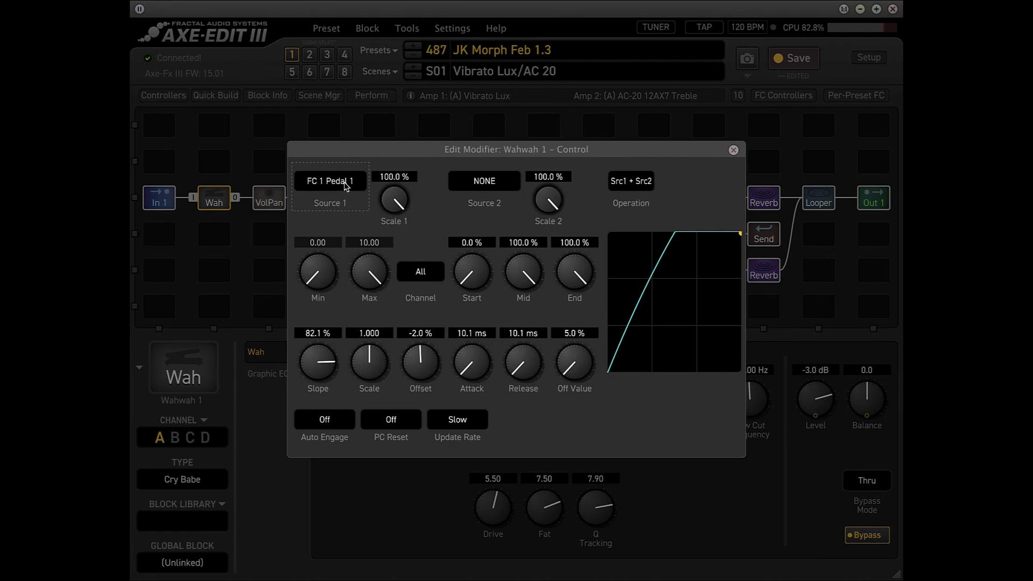
pyautogui.click(734, 151)
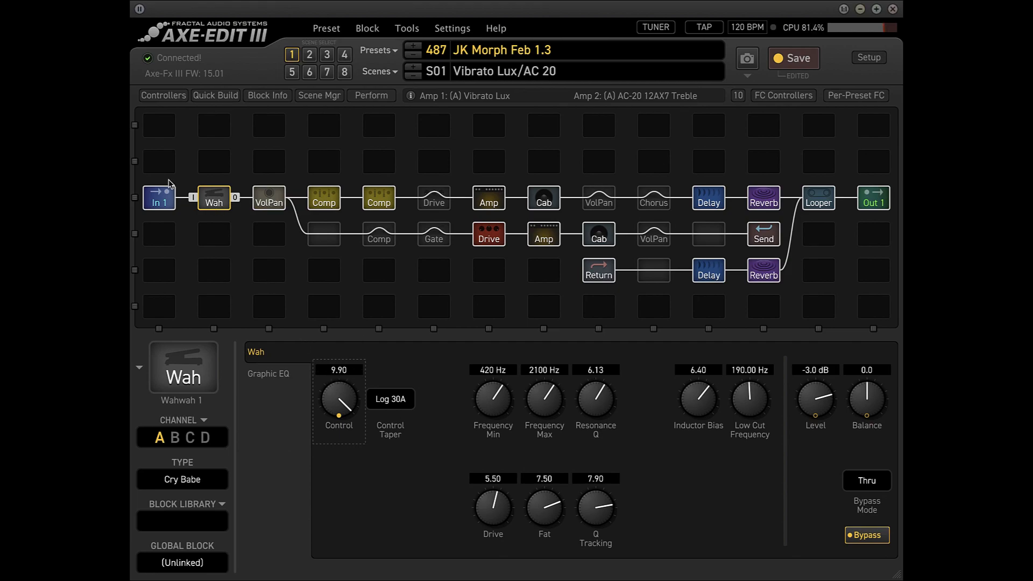
# Recheck the modifier assigned to the Volume of the Volume/Pan 2 block.
pyautogui.click(603, 202)
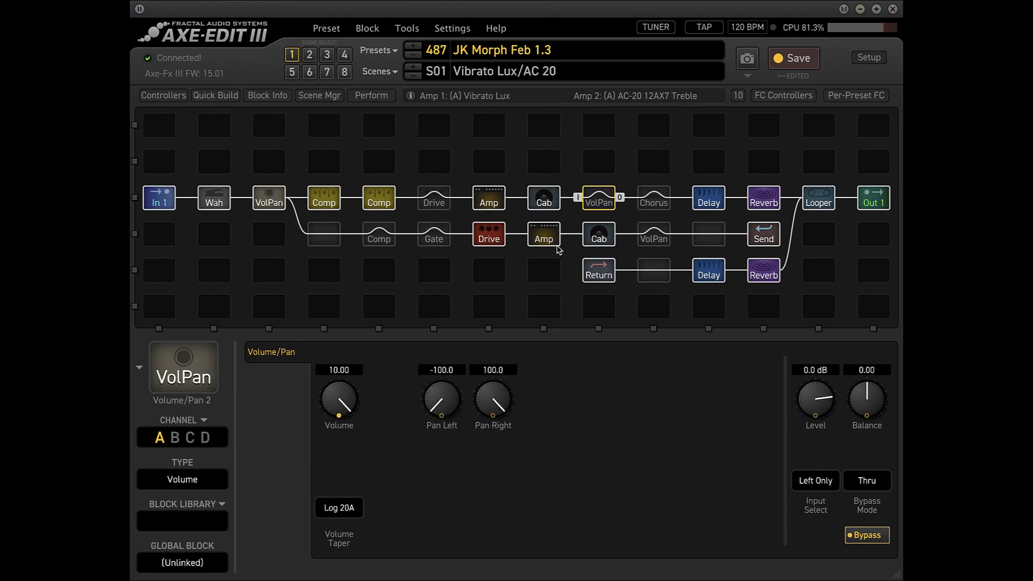
pyautogui.rightClick(341, 399)
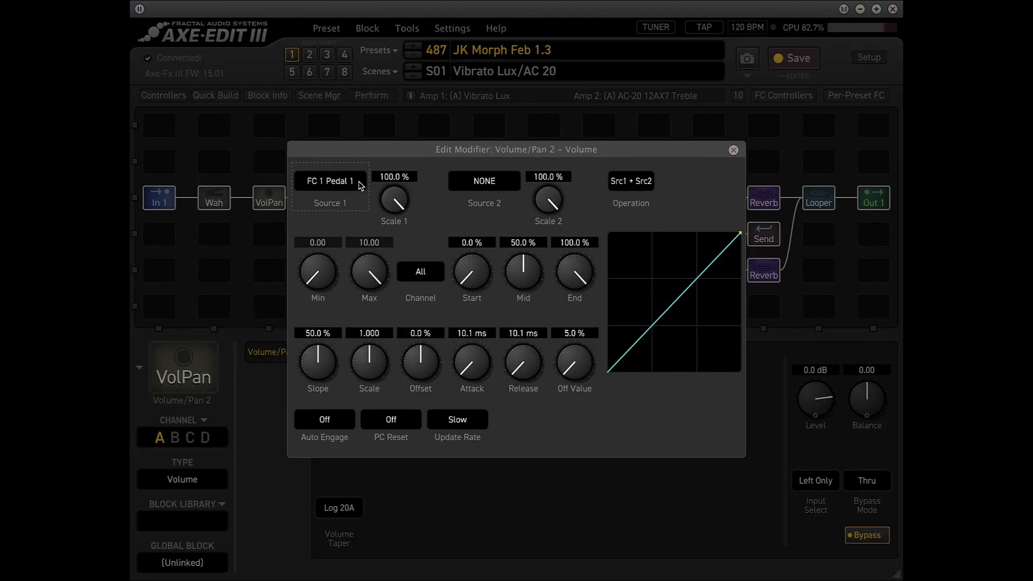
pyautogui.click(735, 151)
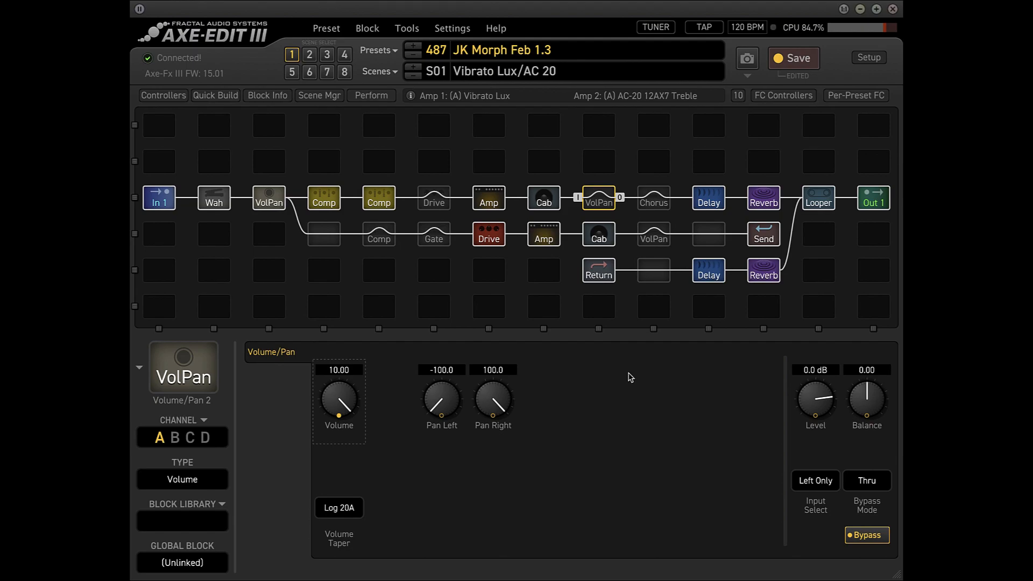
# Inspect the Bypass modifier of the Compressor 2 block.
pyautogui.click(327, 204)
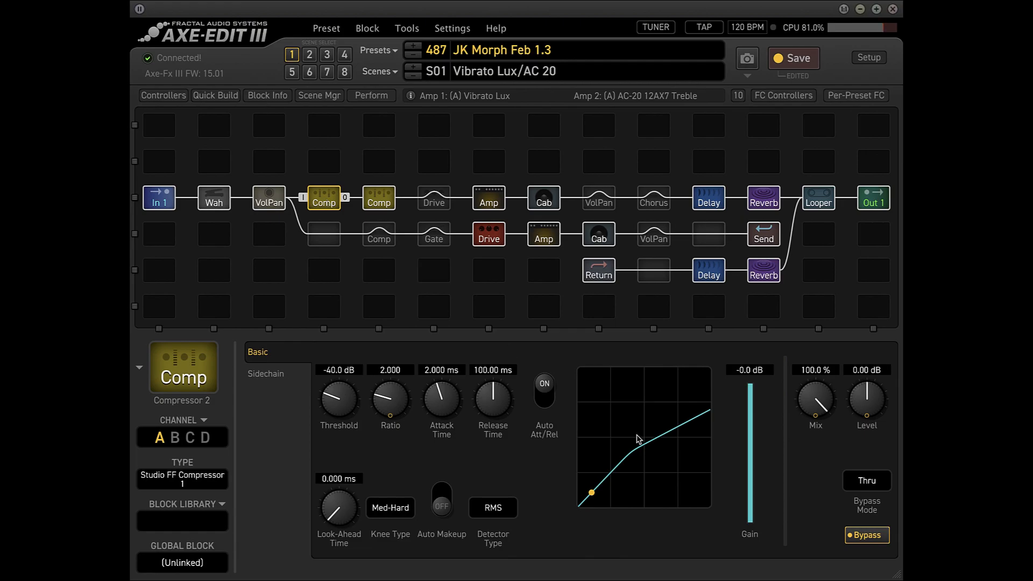
pyautogui.rightClick(869, 535)
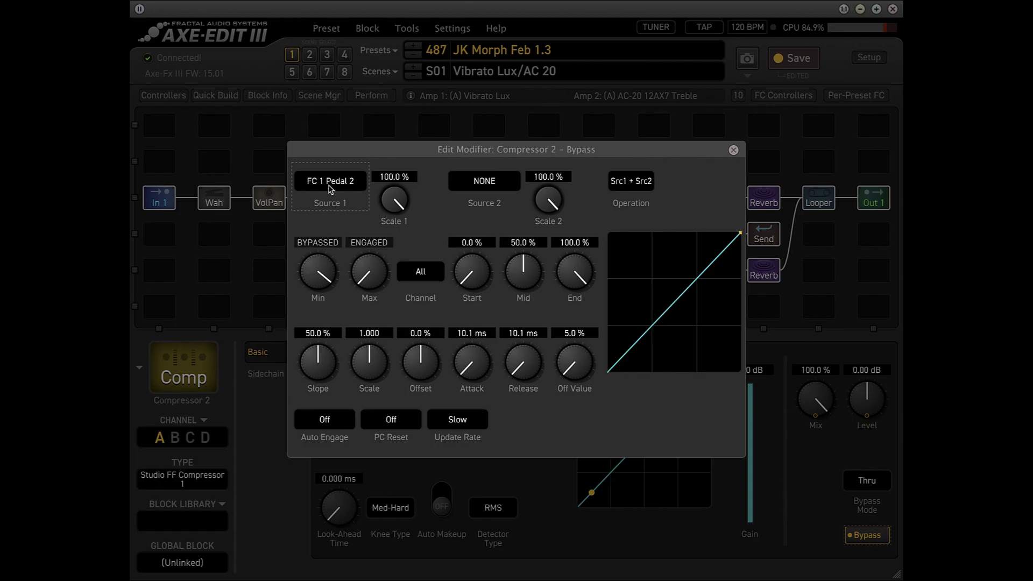
pyautogui.click(734, 151)
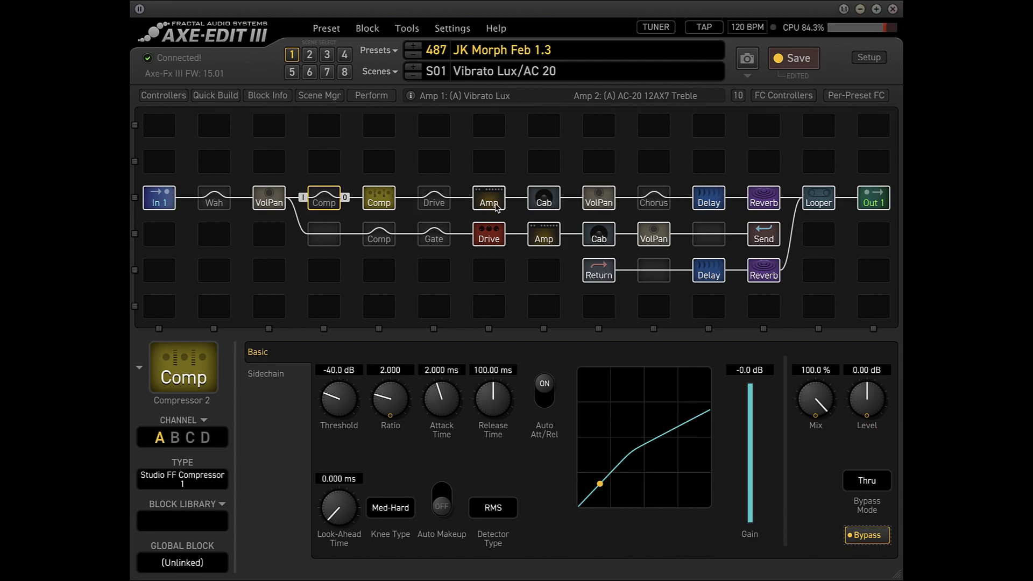
# View the settings of the Cab 1 block and of the Wah block.
pyautogui.click(540, 199)
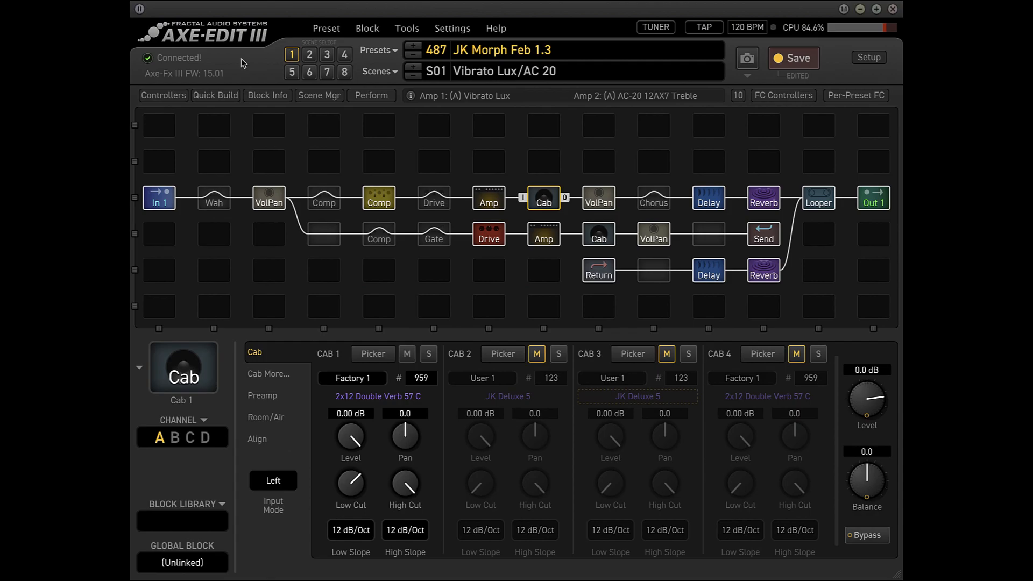
pyautogui.click(218, 200)
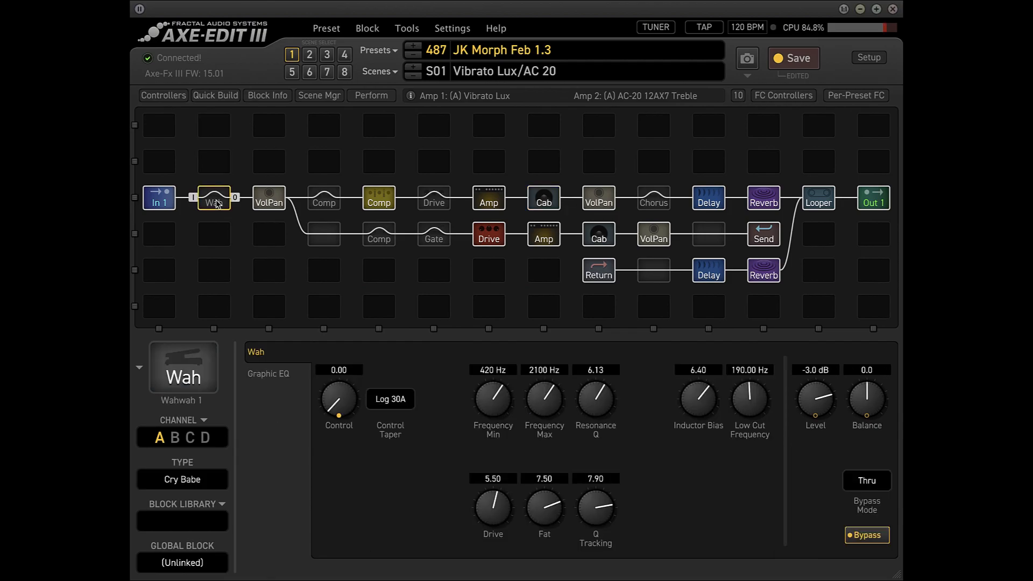